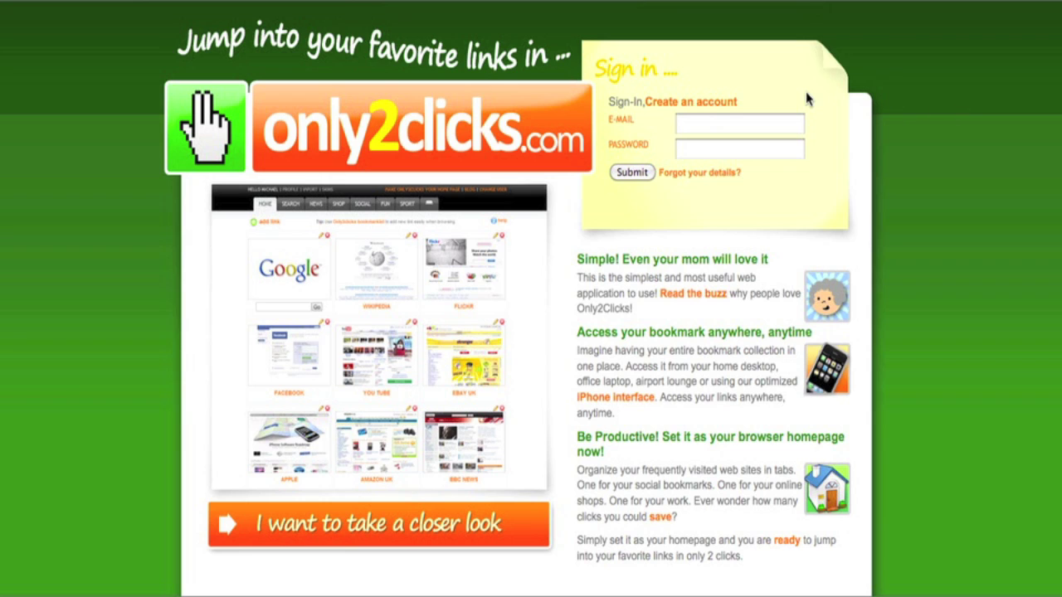
- Sign in with the account e-mail to reach the personal Web Tools Spotlight links page
click(734, 125)
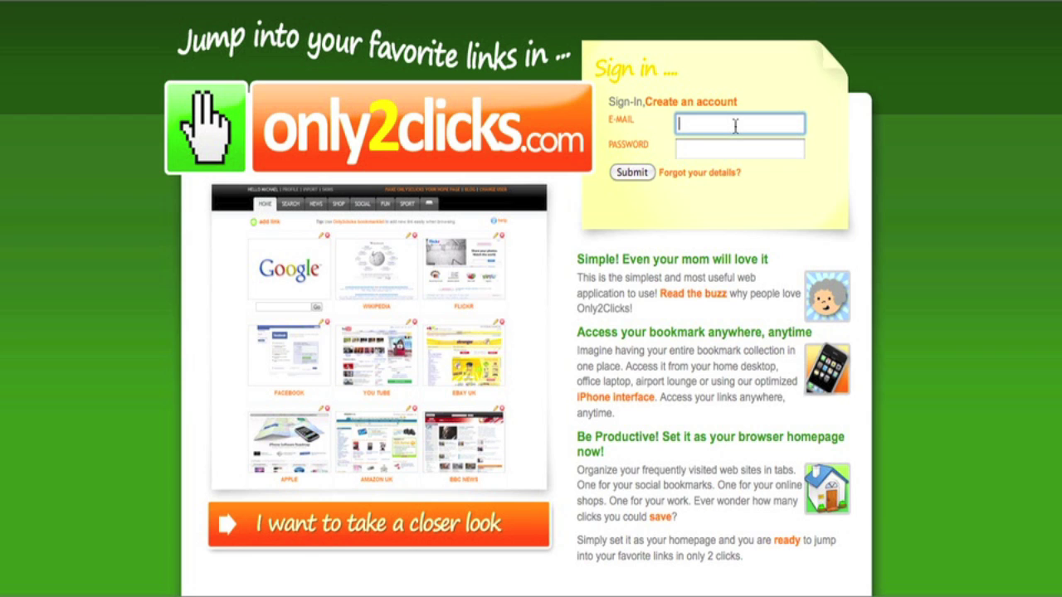
text(a)
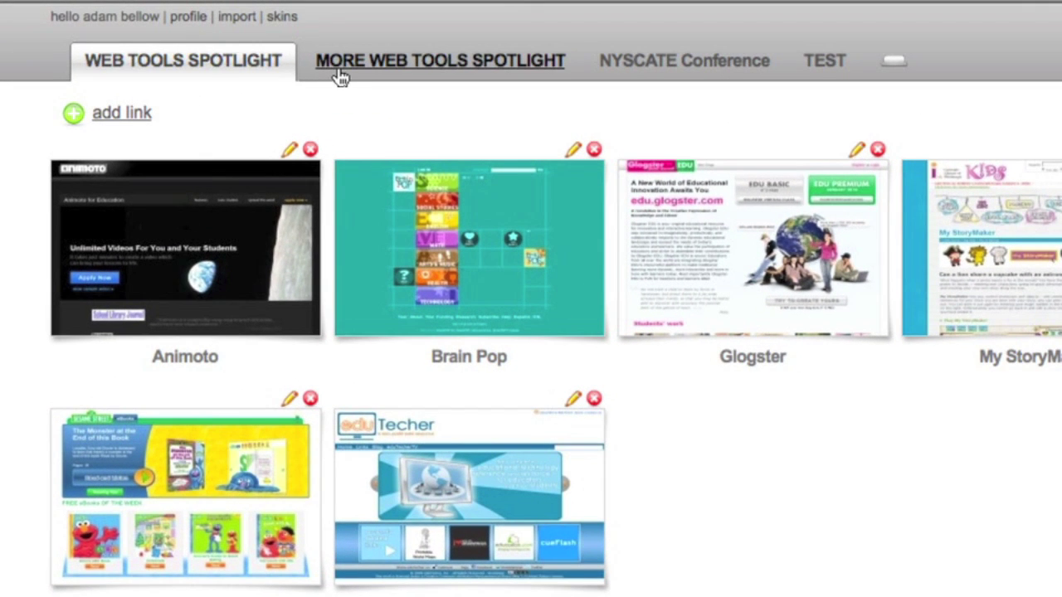
click(340, 77)
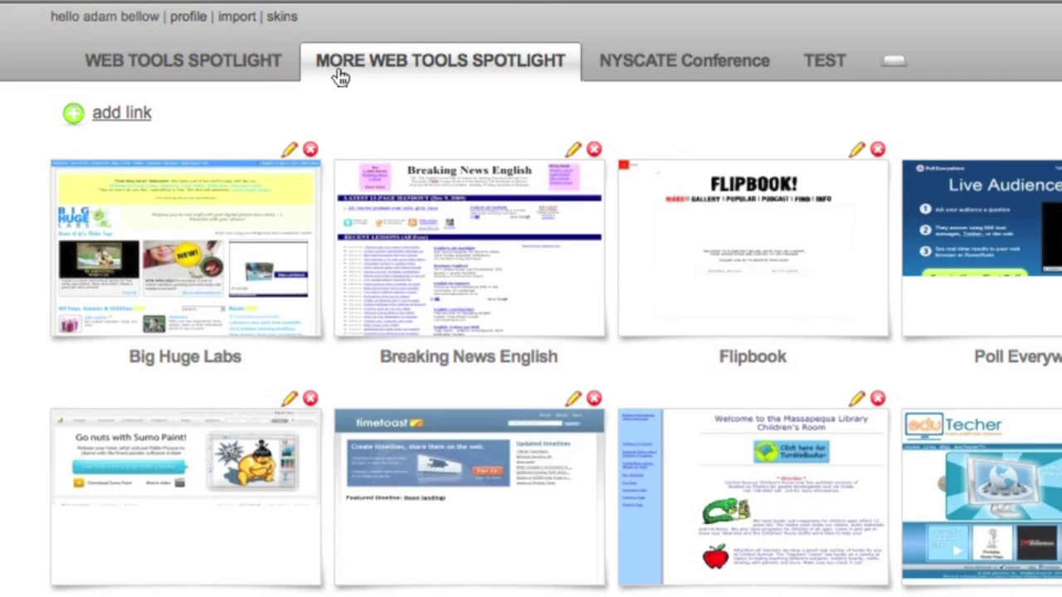
click(674, 70)
click(814, 70)
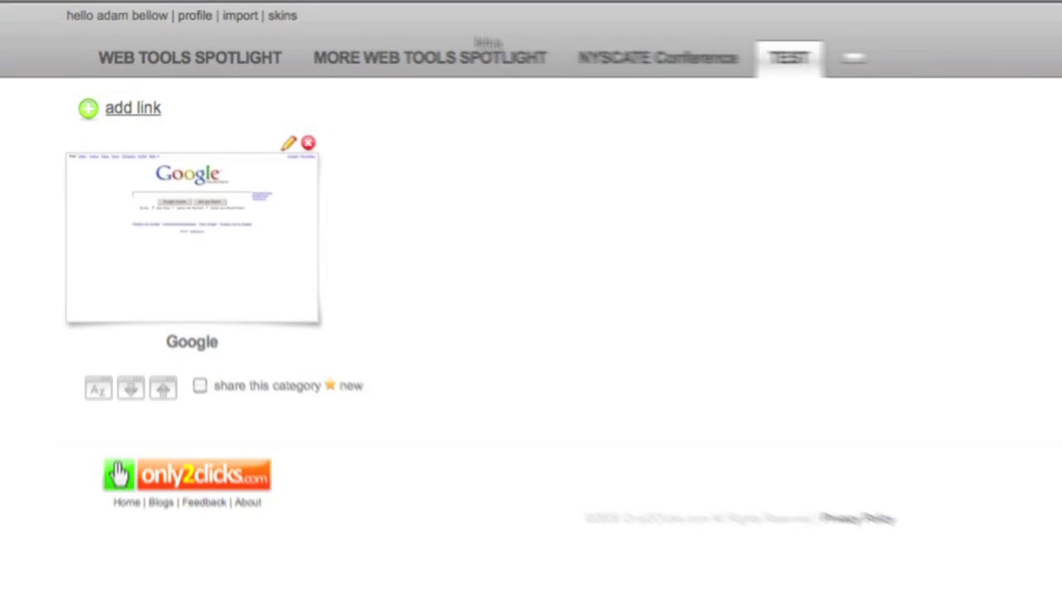
click(189, 73)
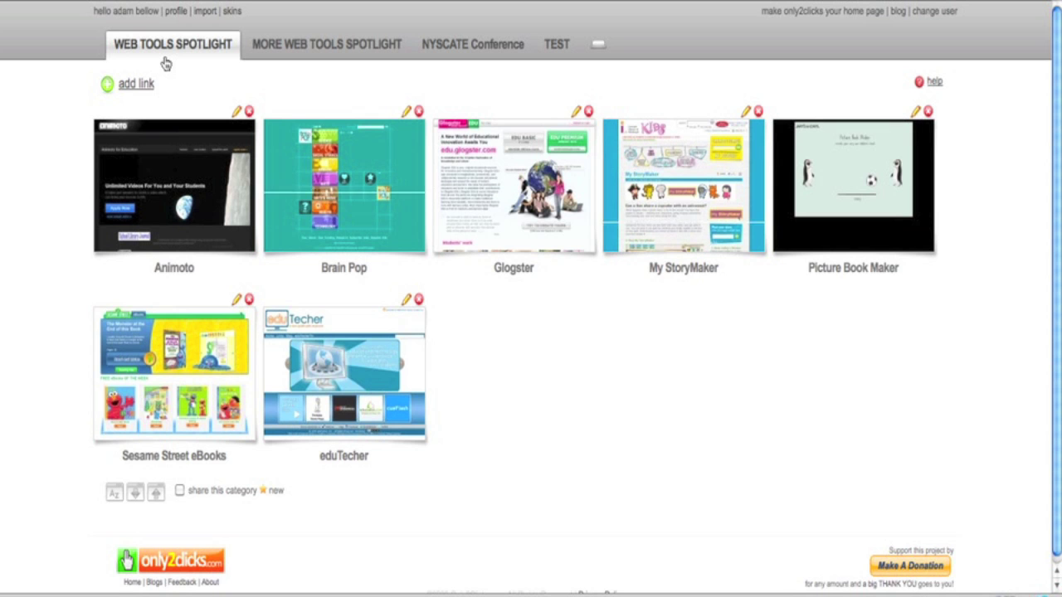
click(132, 86)
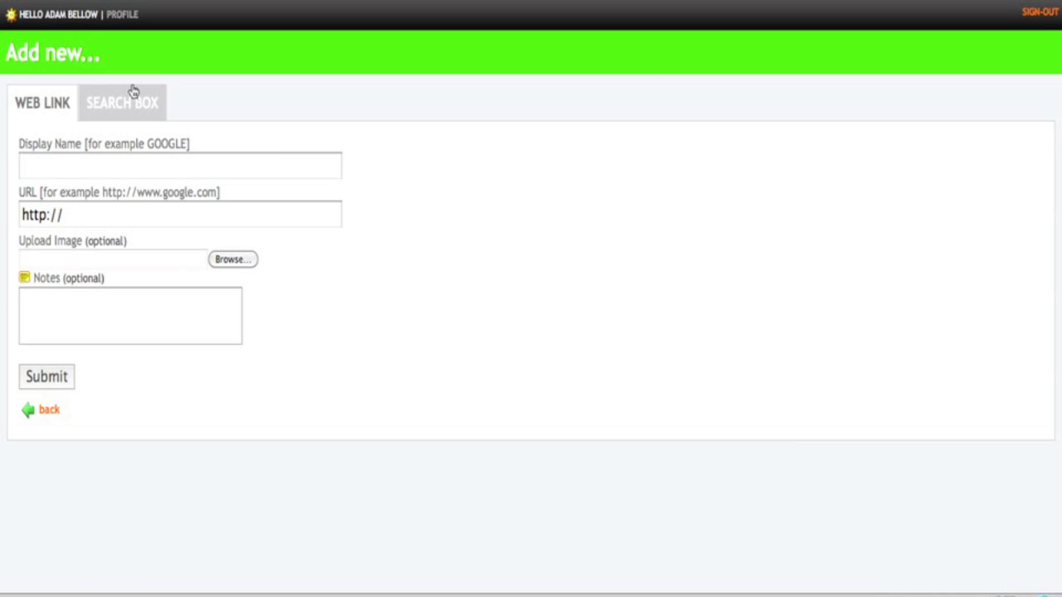
- Add an 'eduTecher' link to eduTecher.net, noted 'Great resource for teachers and students'
click(115, 163)
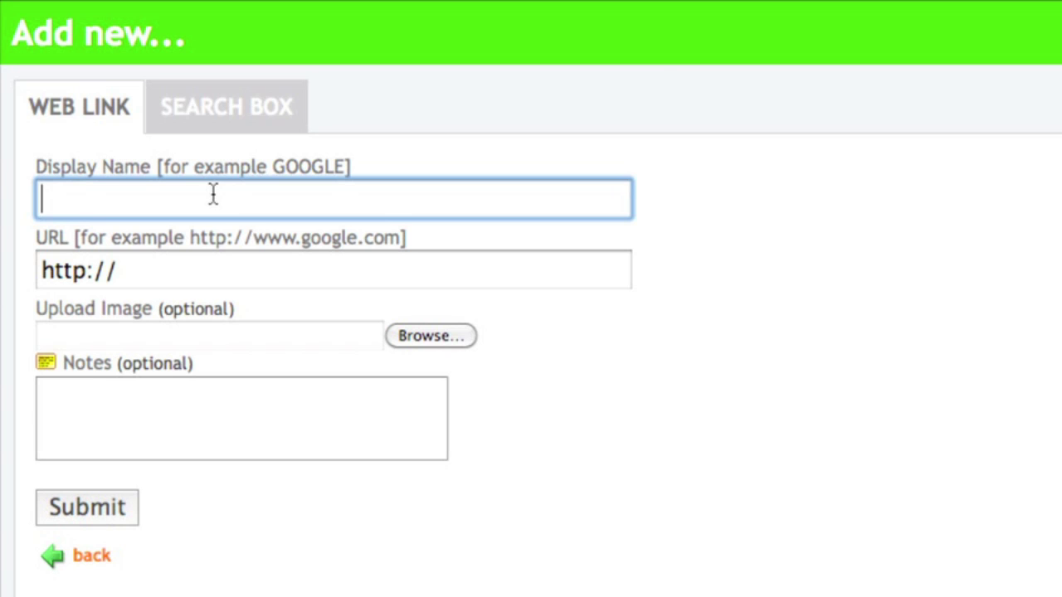
text(eduTecher)
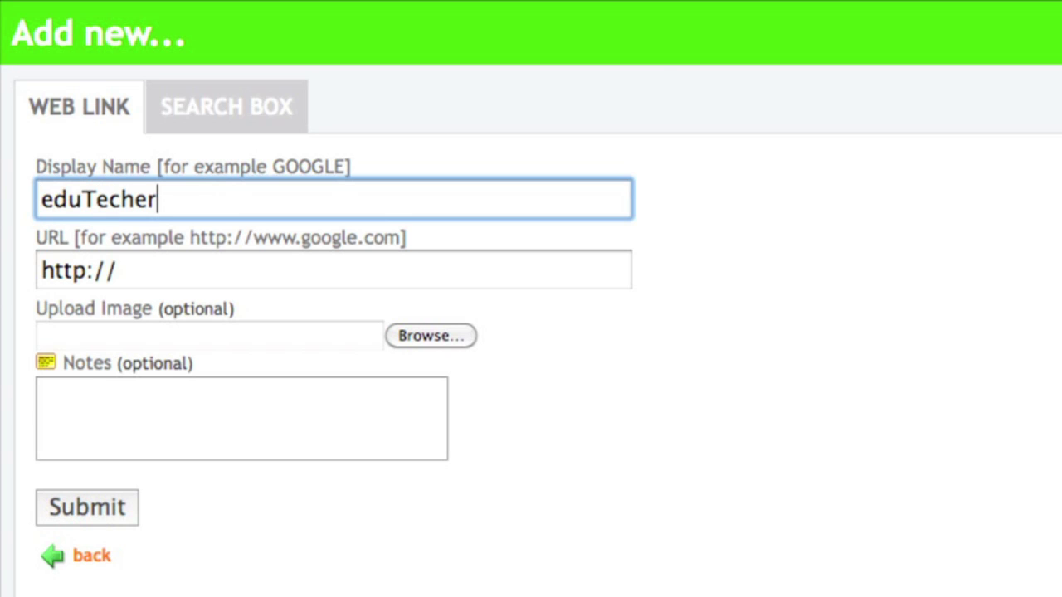
click(120, 271)
text(eduTe)
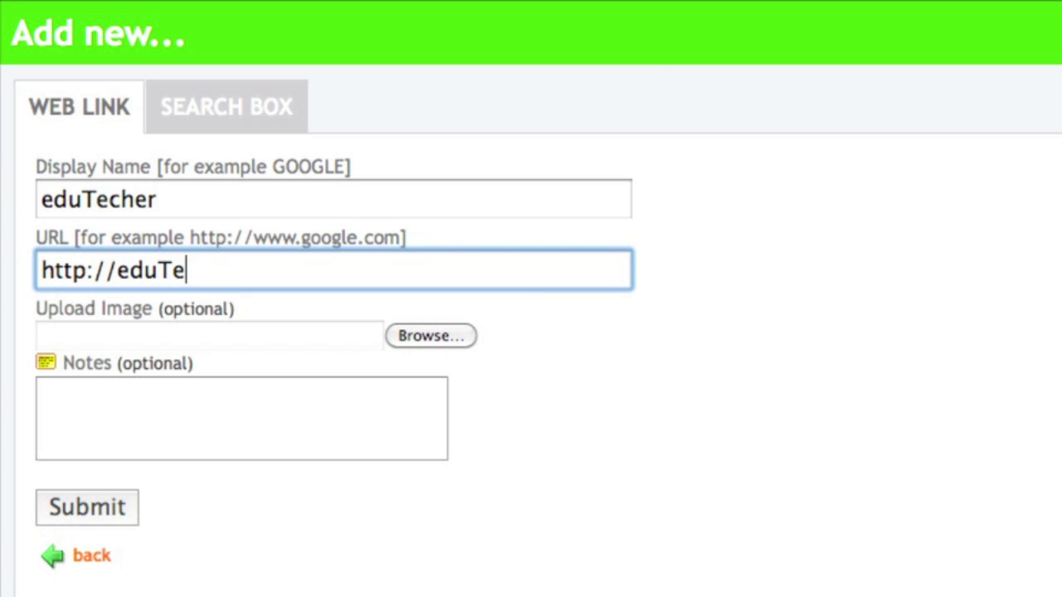
text(cher.net)
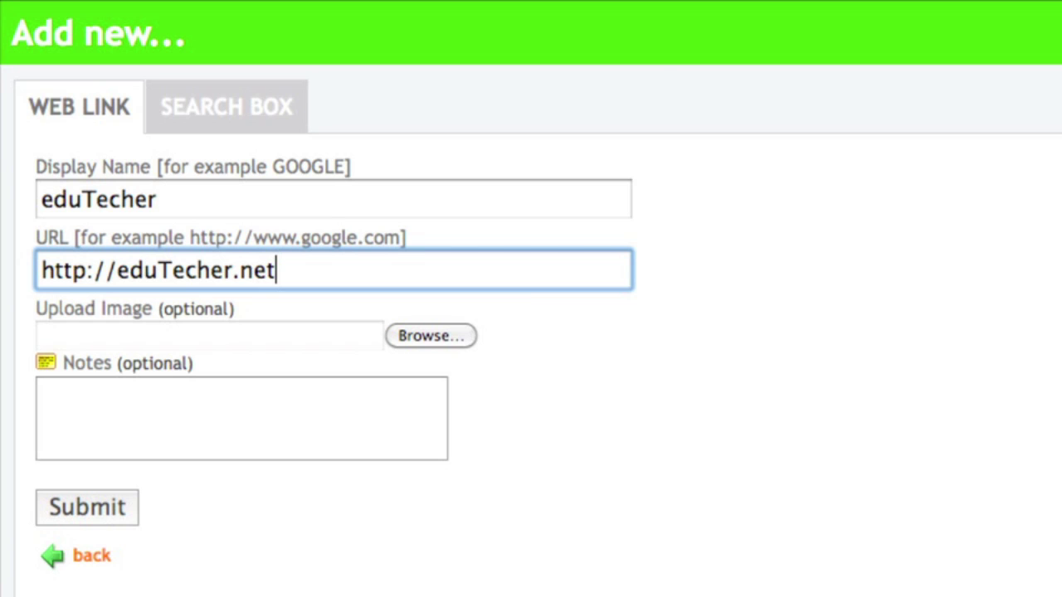
click(146, 400)
text(Great res)
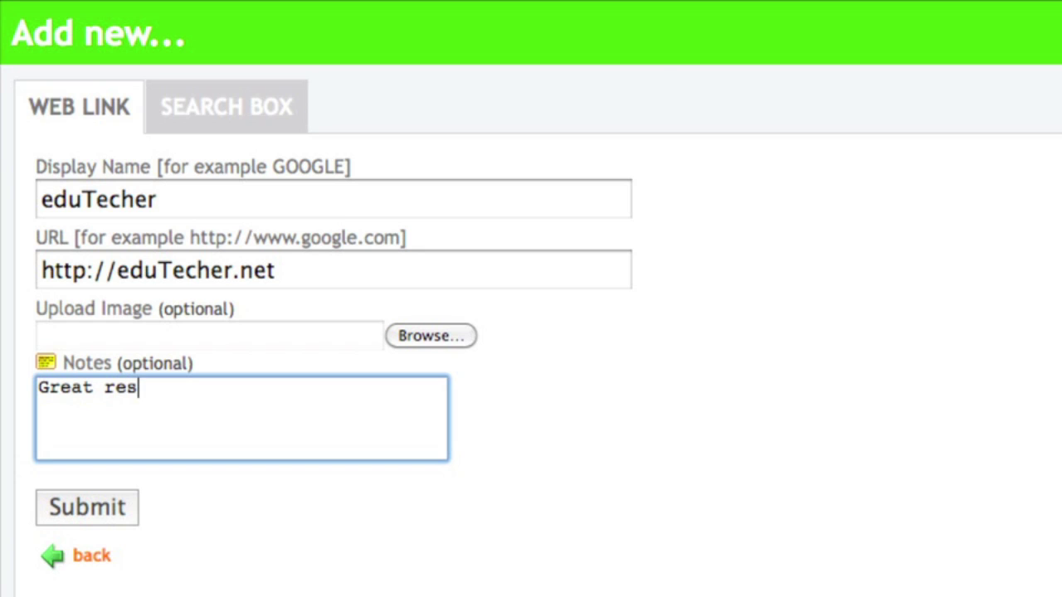
text(ource )
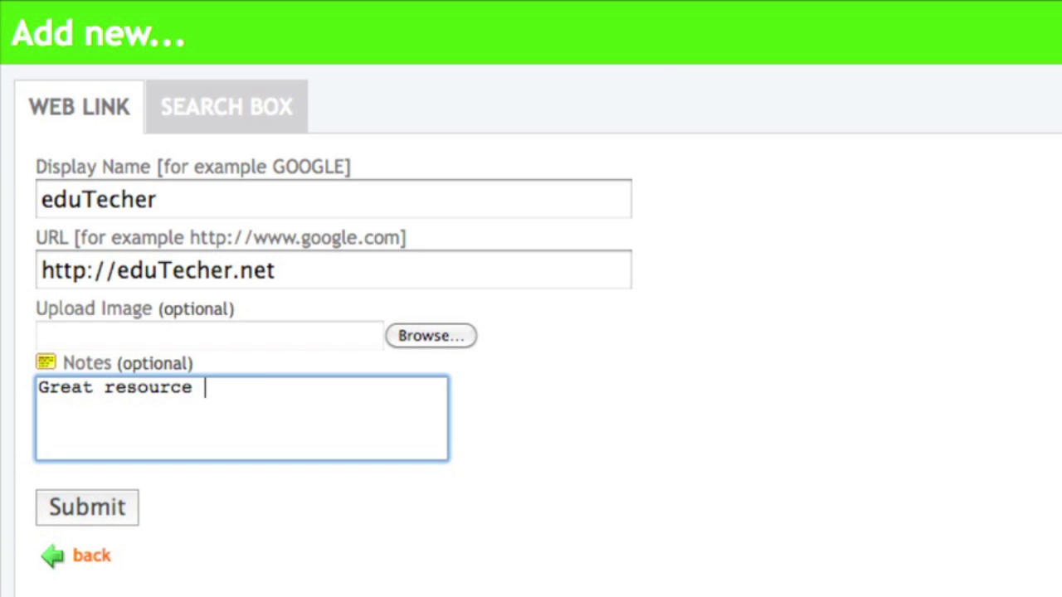
text(for teachers a)
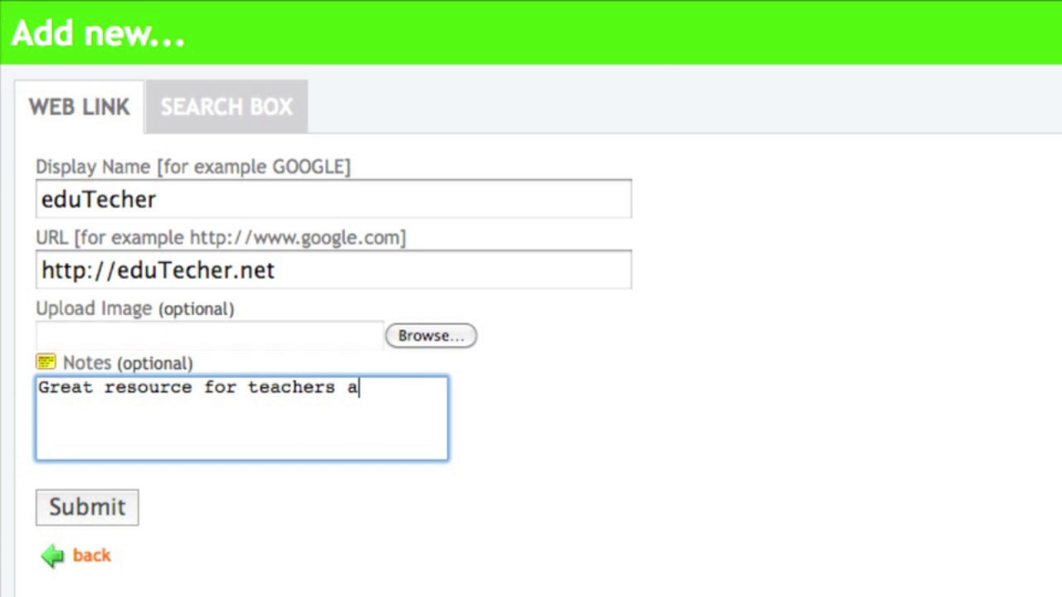
text(nd students)
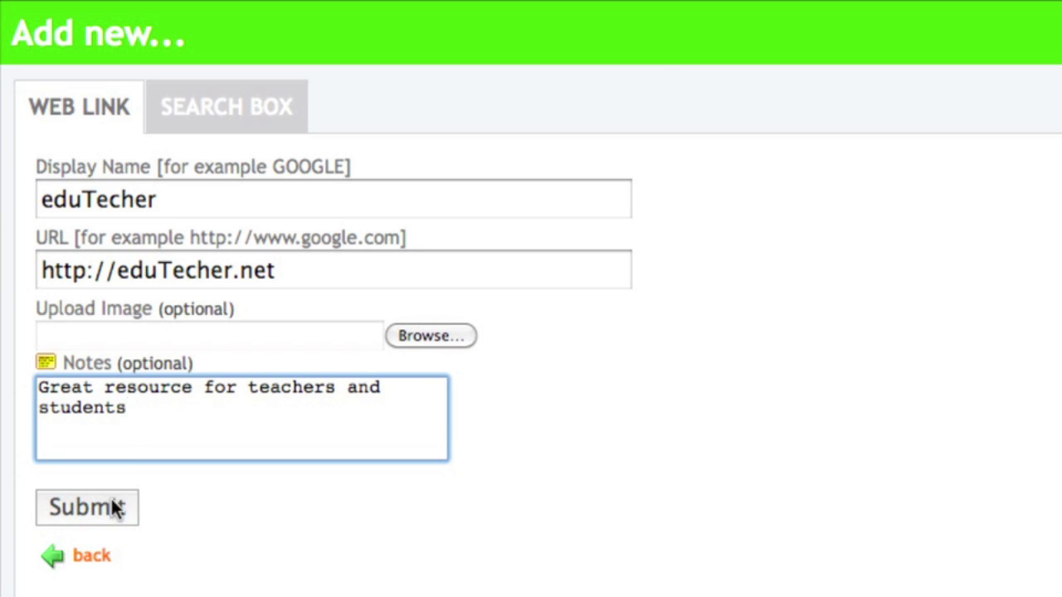
click(108, 510)
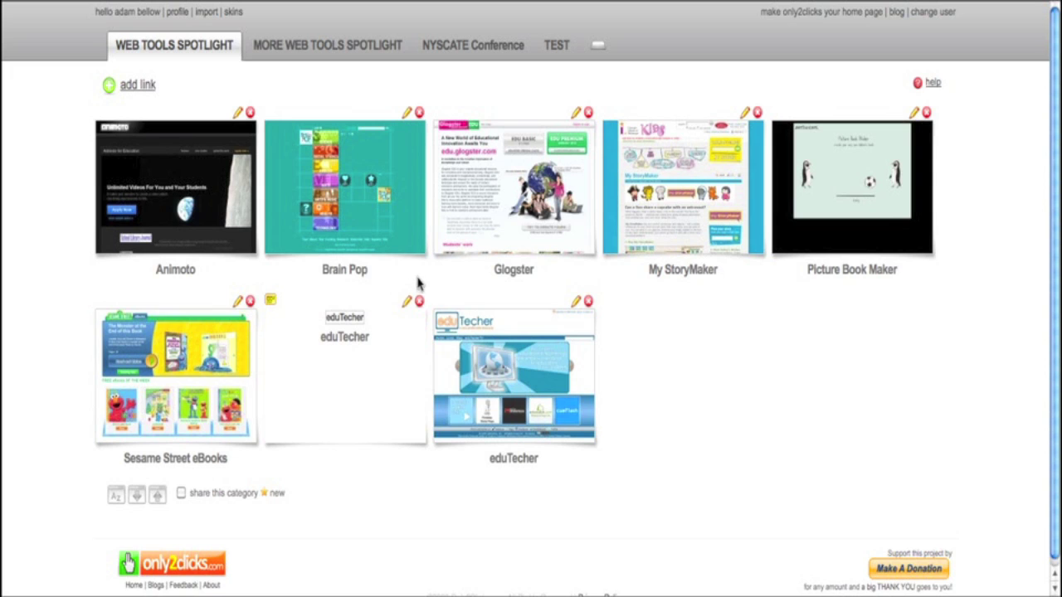
- Delete the duplicate blank eduTecher tile from the Web Tools Spotlight grid
click(419, 302)
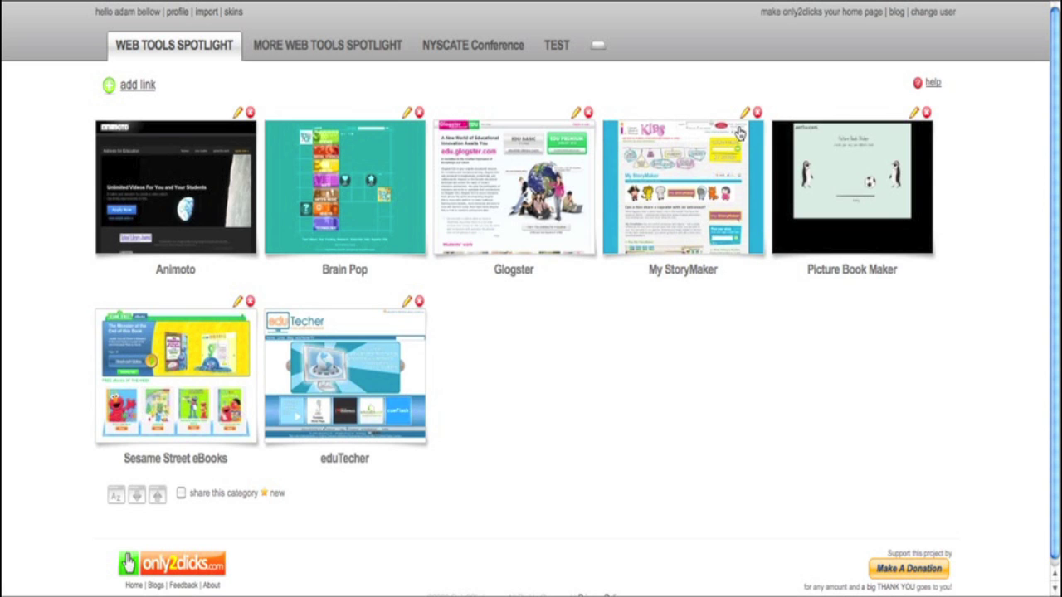
mouse_move(744, 114)
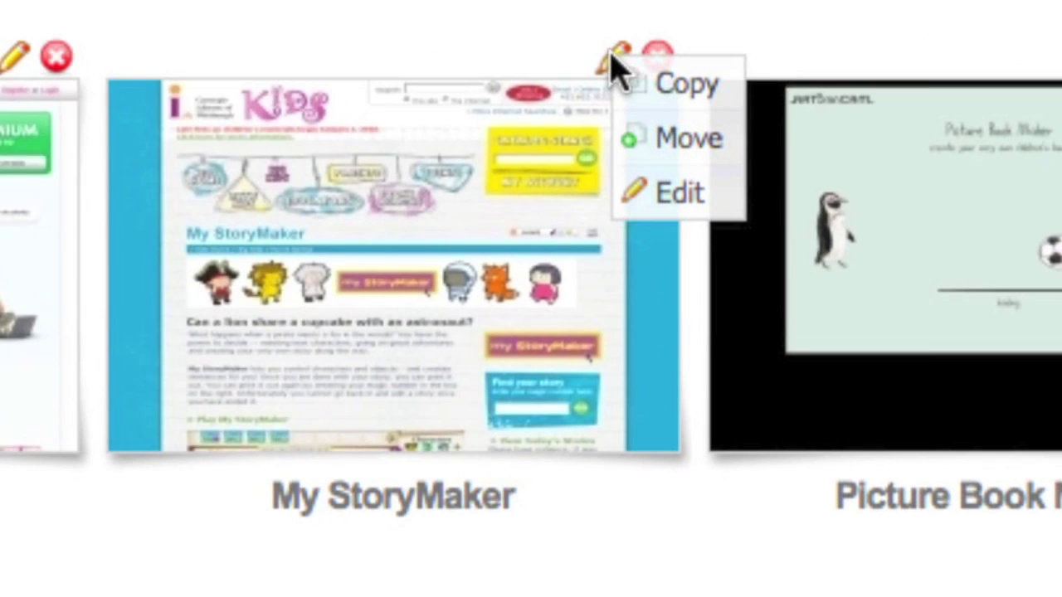
mouse_move(631, 83)
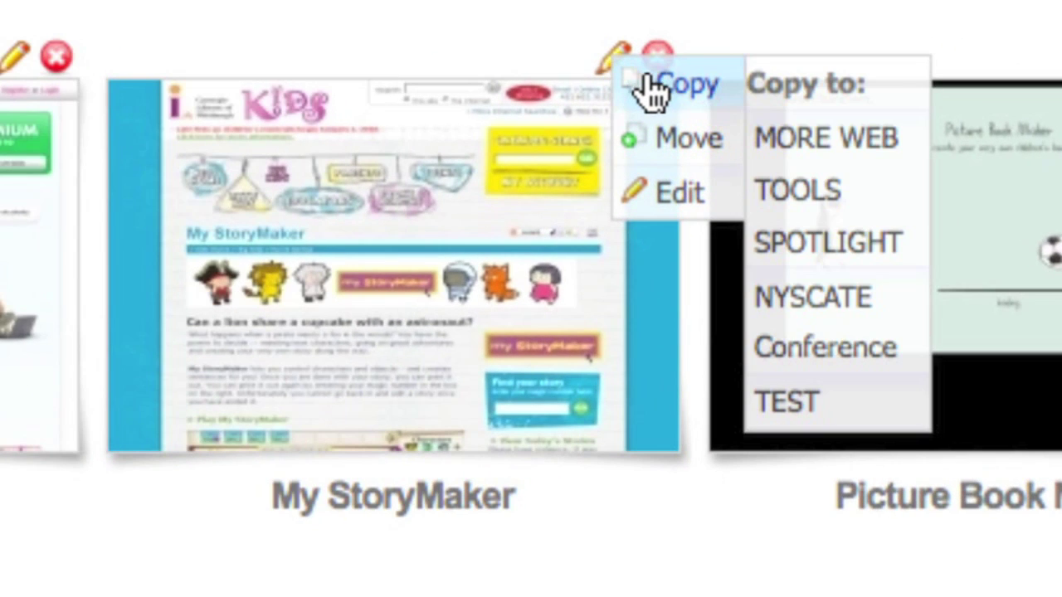
mouse_move(649, 158)
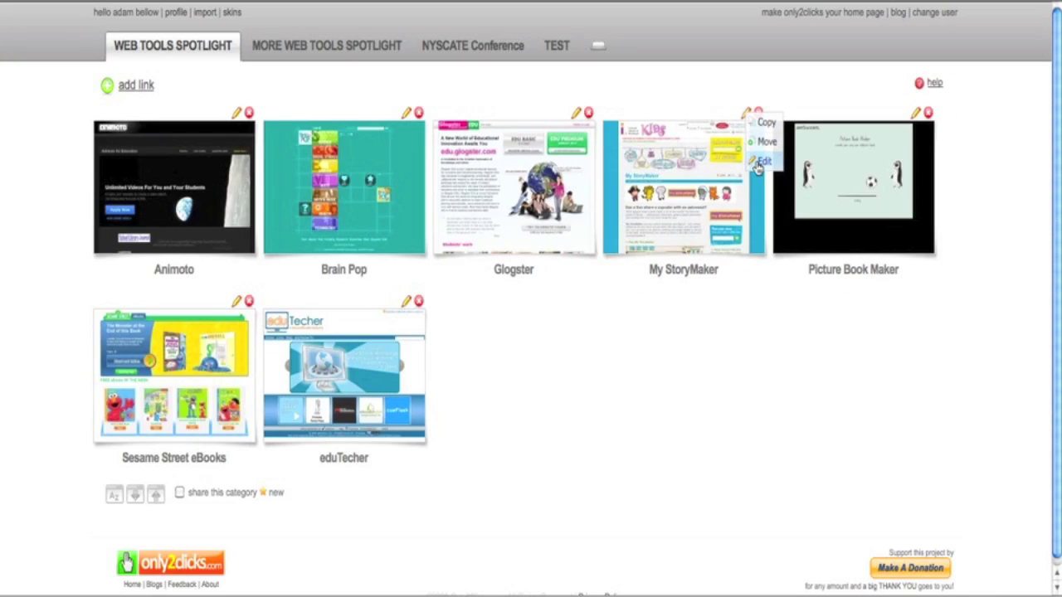
click(757, 164)
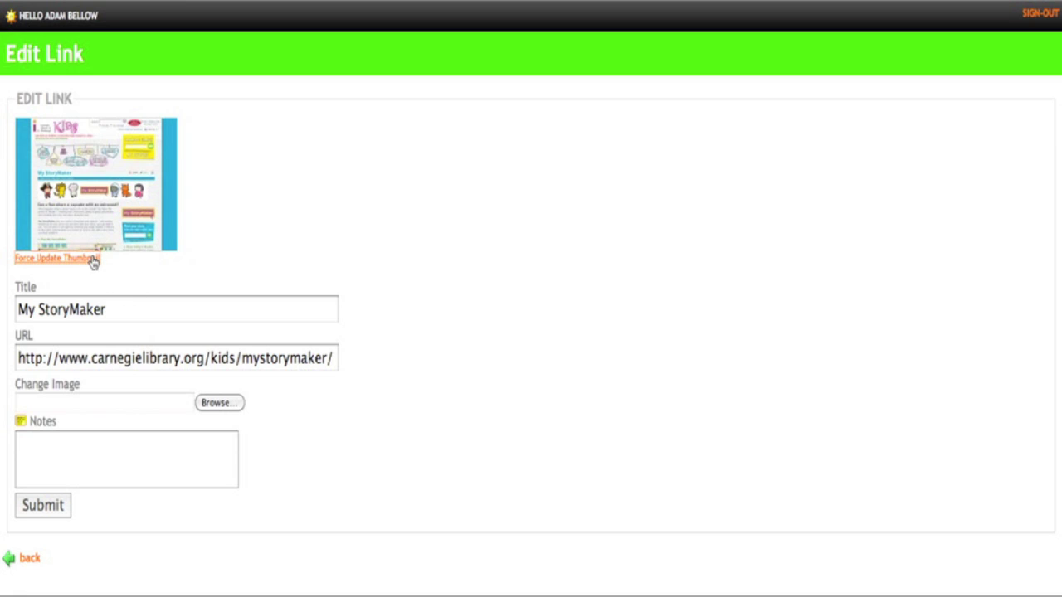
click(52, 505)
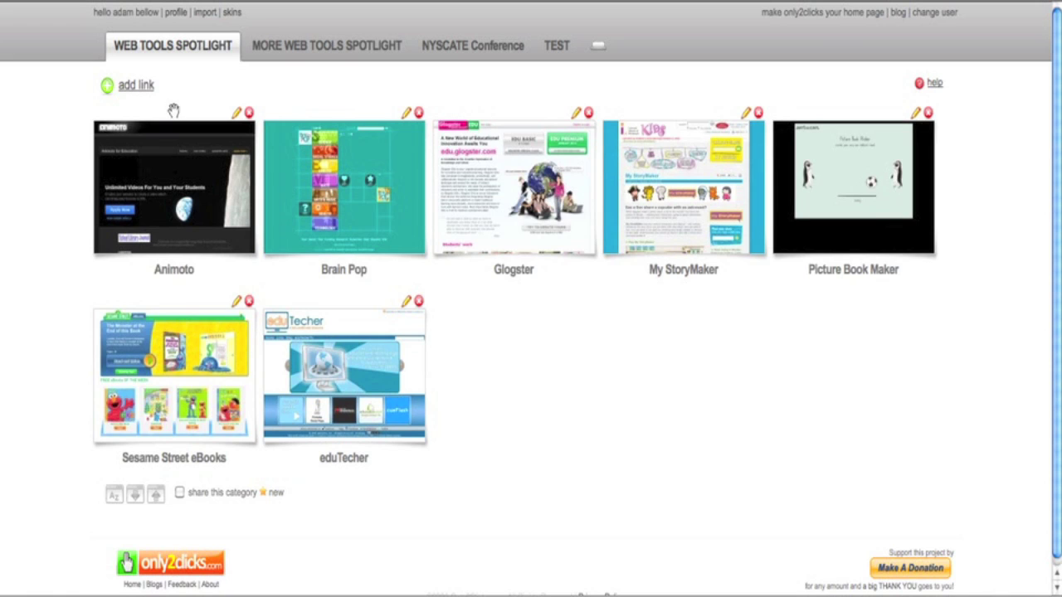
- Add a WolframAlpha search box to the Web Tools Spotlight category
click(145, 85)
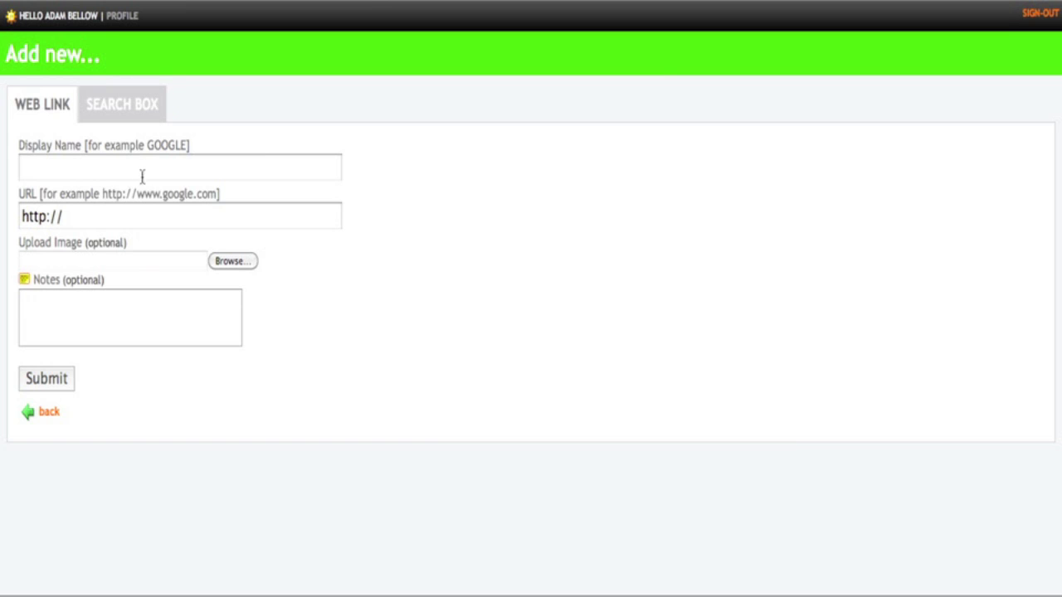
click(142, 119)
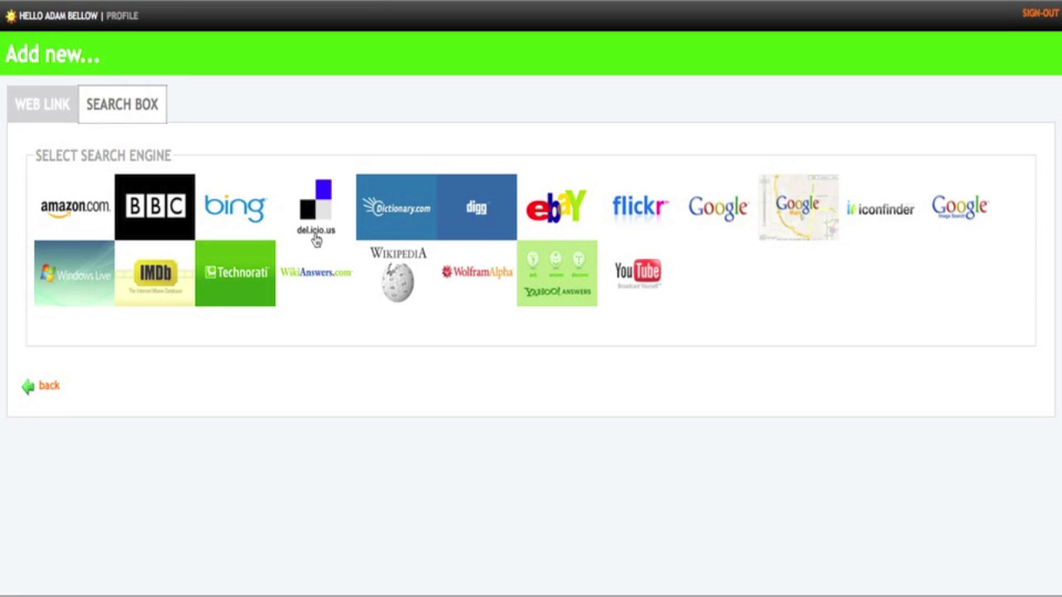
click(498, 277)
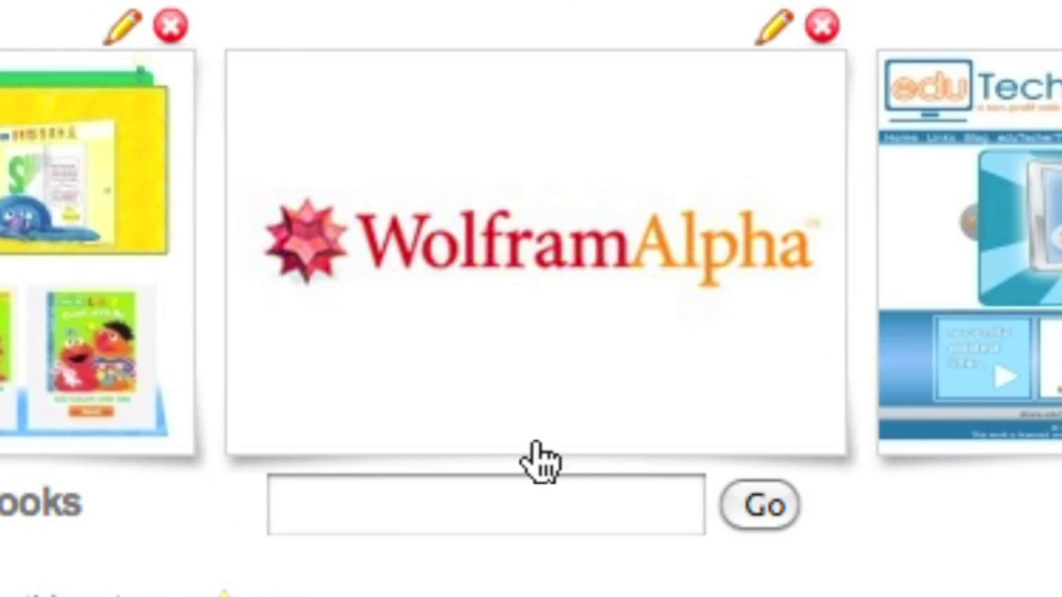
- Search WolframAlpha for 2+2, then return to the links page
click(512, 535)
text(2+2)
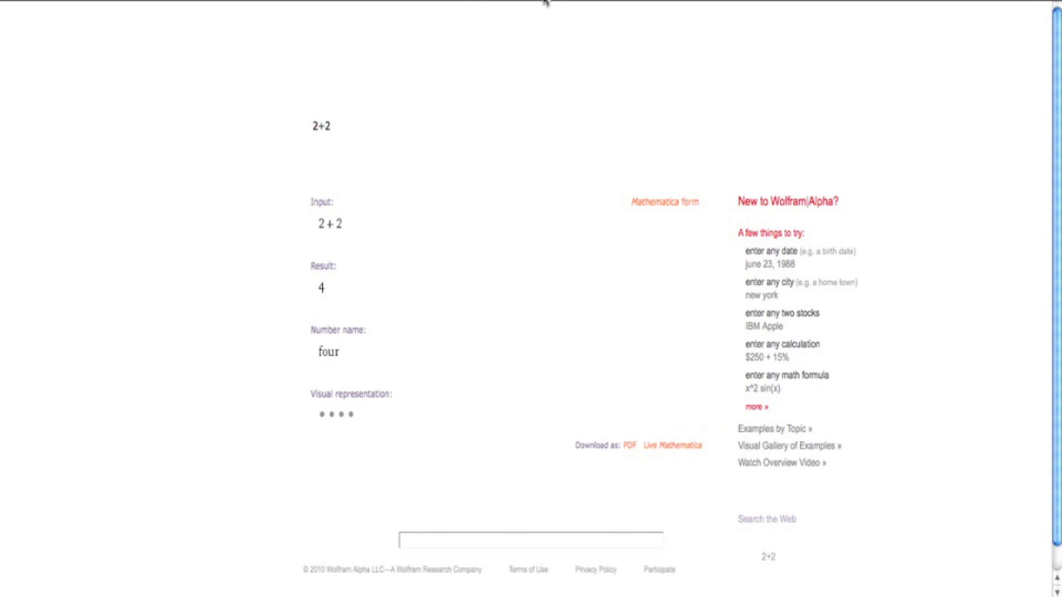
key(super+bracketleft)
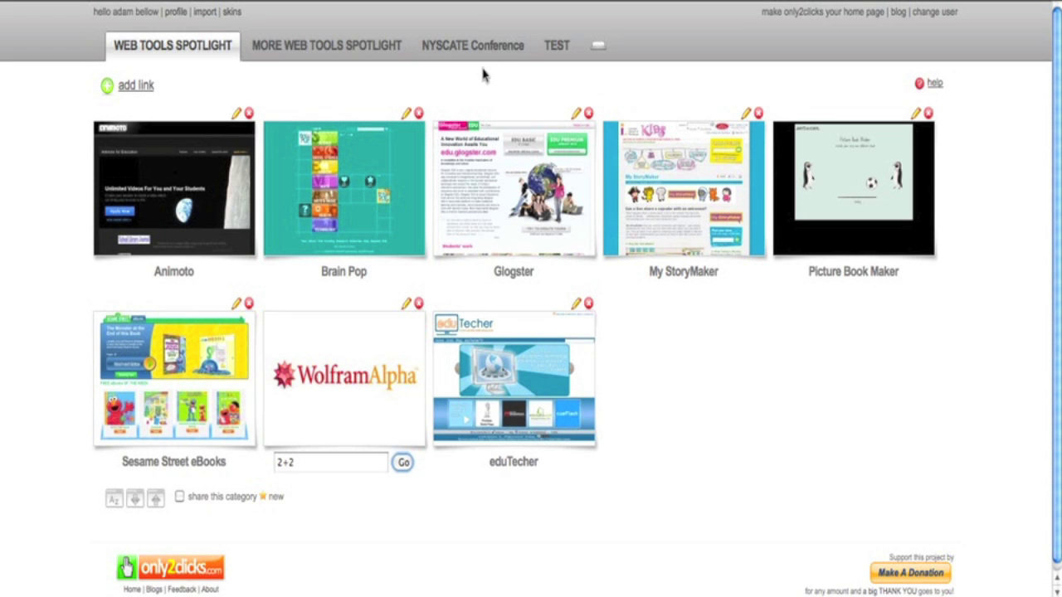
click(176, 12)
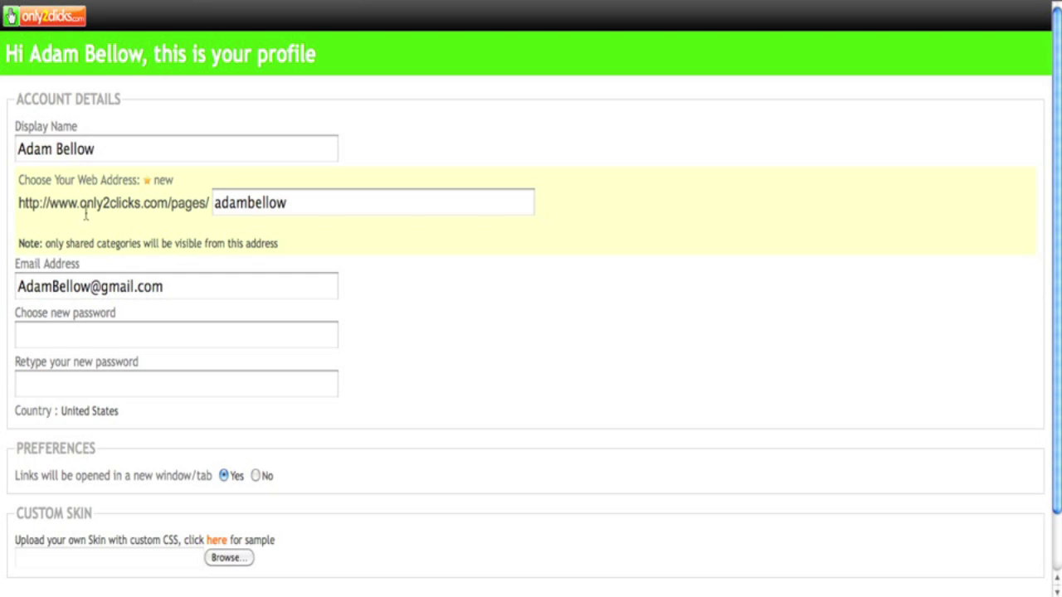
mouse_move(296, 208)
scroll(400, 349, down, 2)
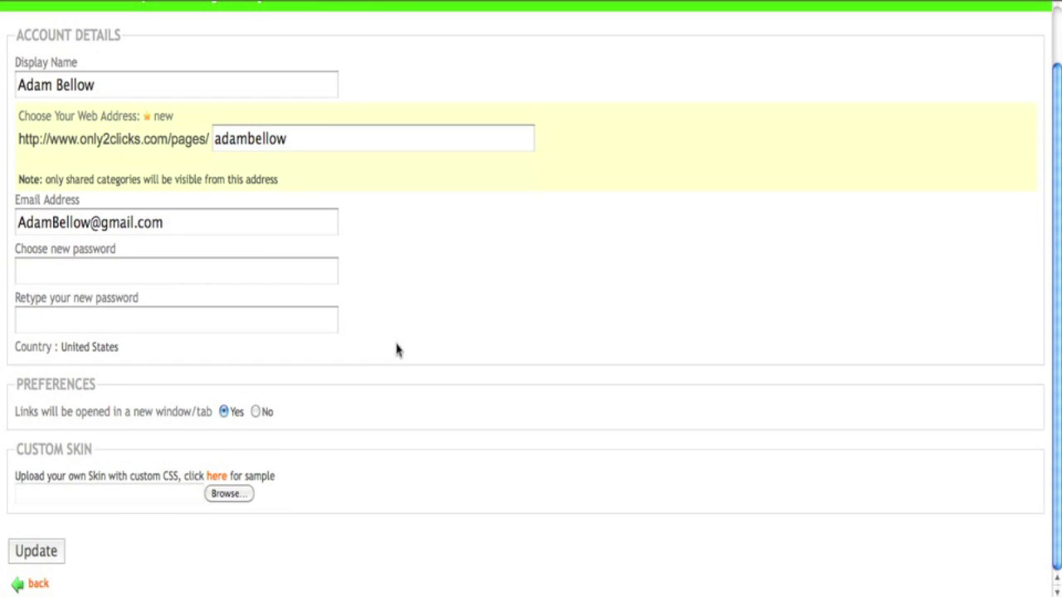
click(39, 586)
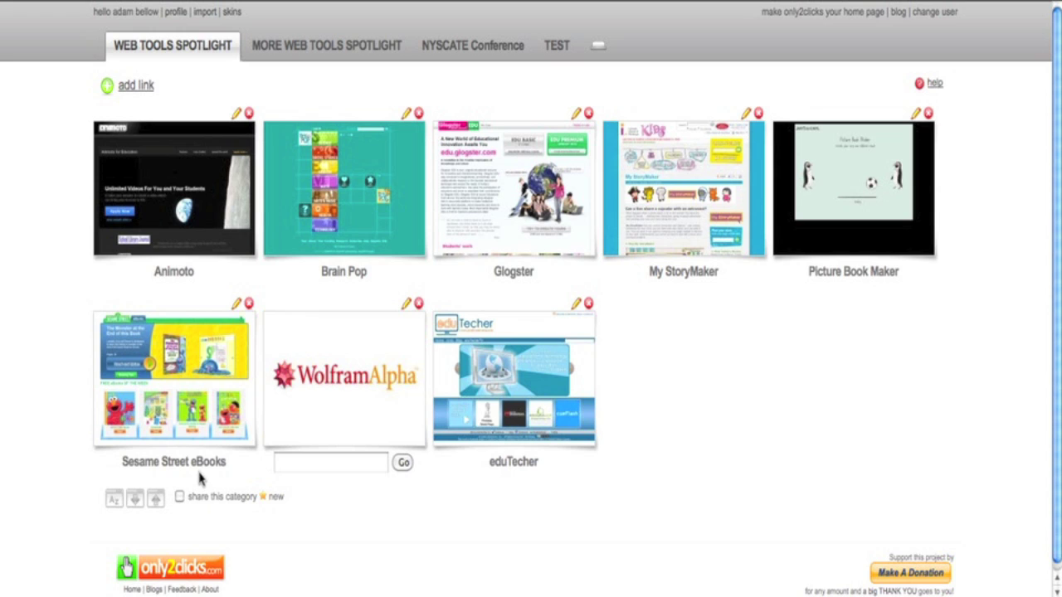
click(115, 507)
click(135, 507)
click(157, 501)
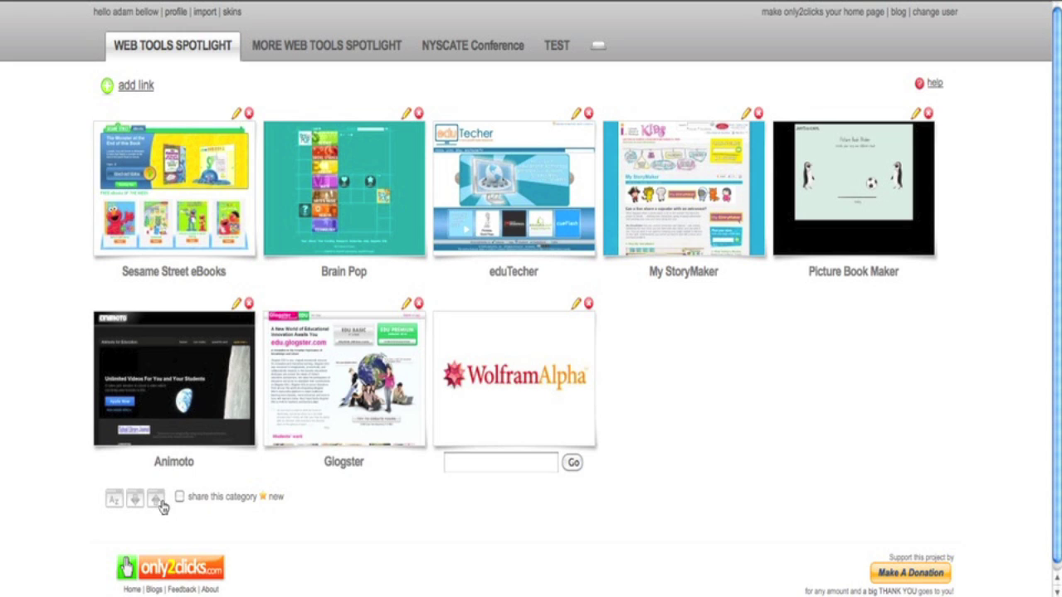
click(115, 508)
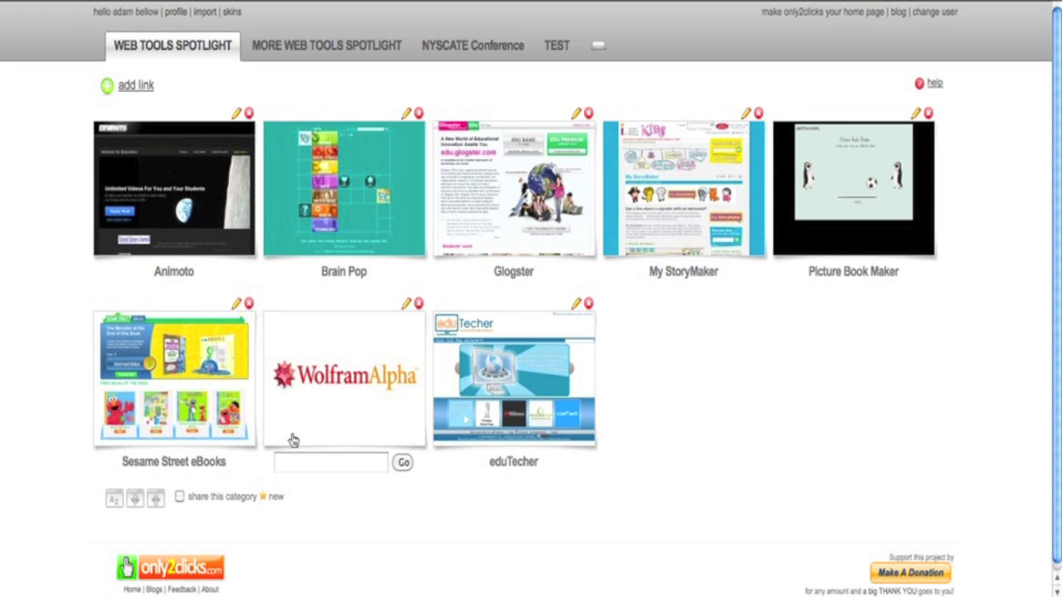